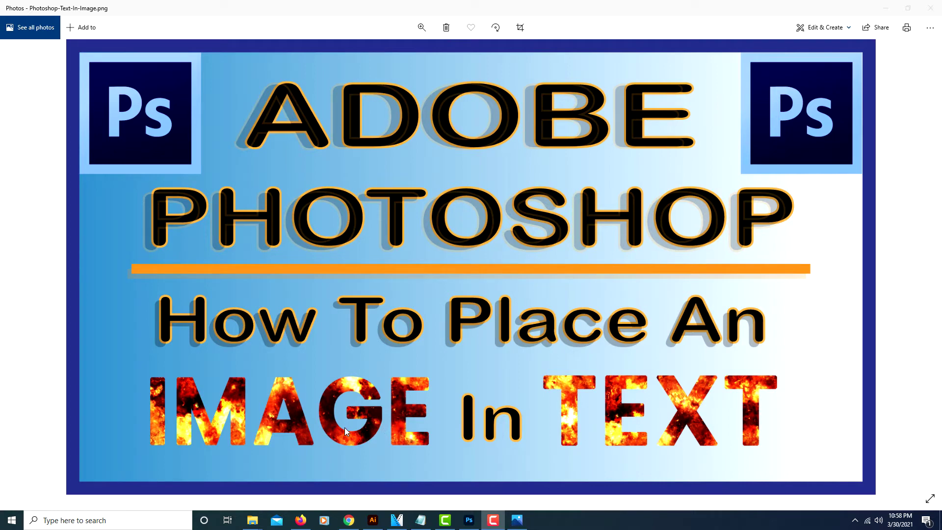
Step: Switch from the Photos preview to Photoshop's home screen
click(468, 520)
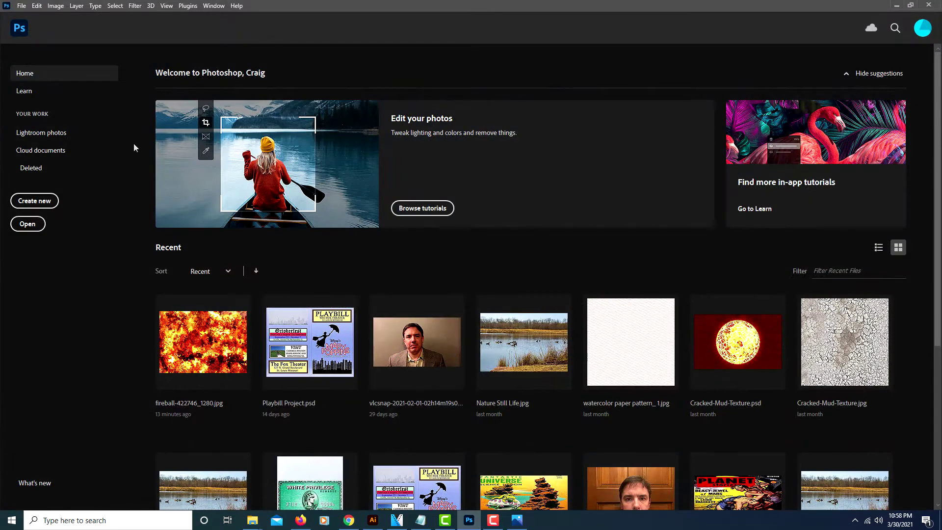
Step: Open the fire image fireball-422746_1280.jpg from the Images folder
click(22, 7)
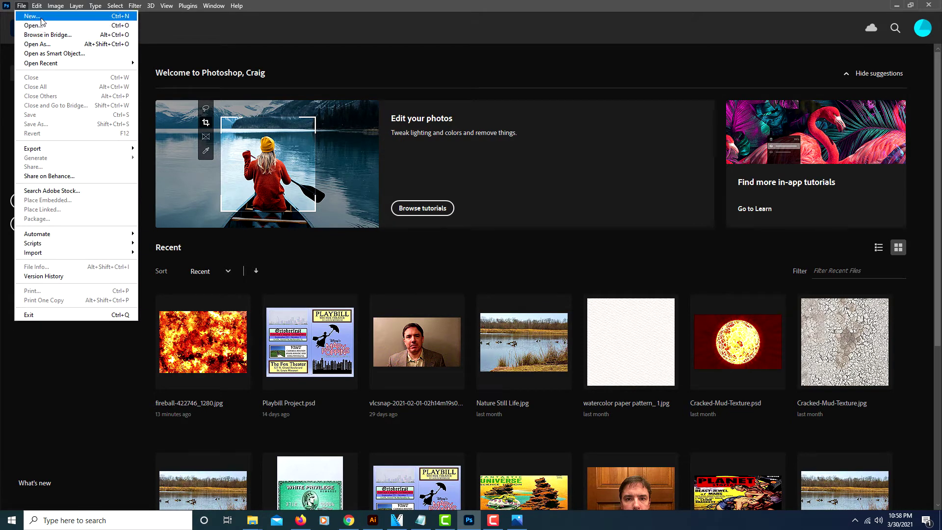
click(41, 26)
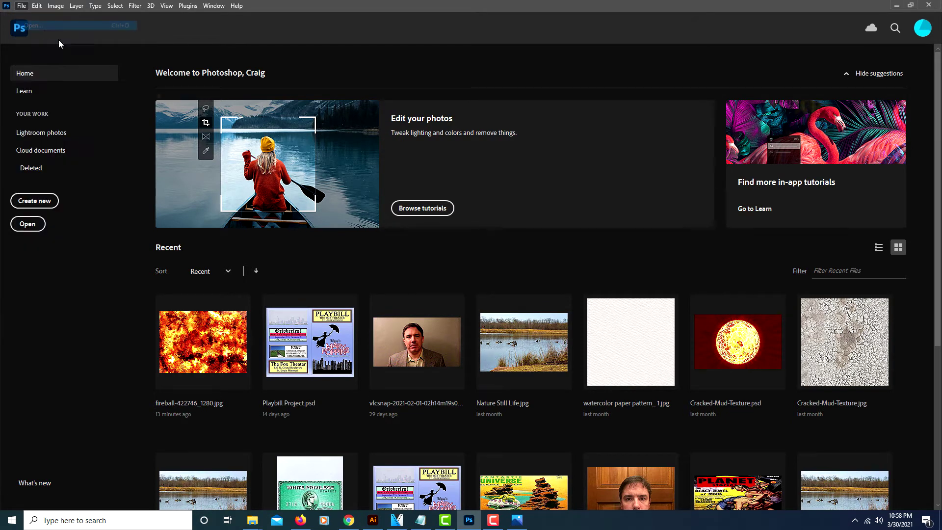
click(245, 186)
click(387, 265)
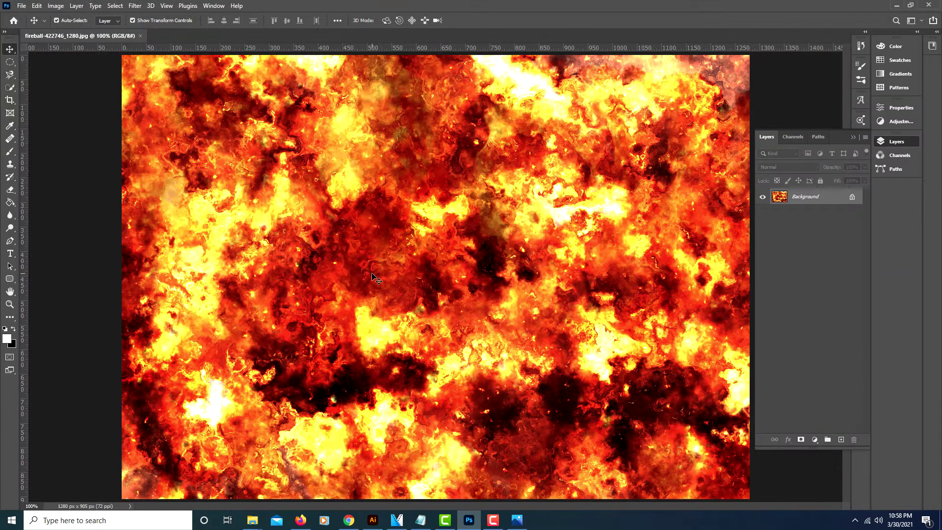
Step: Add a white 'TEXT' type layer over the fire image with the Horizontal Type Tool
key(t)
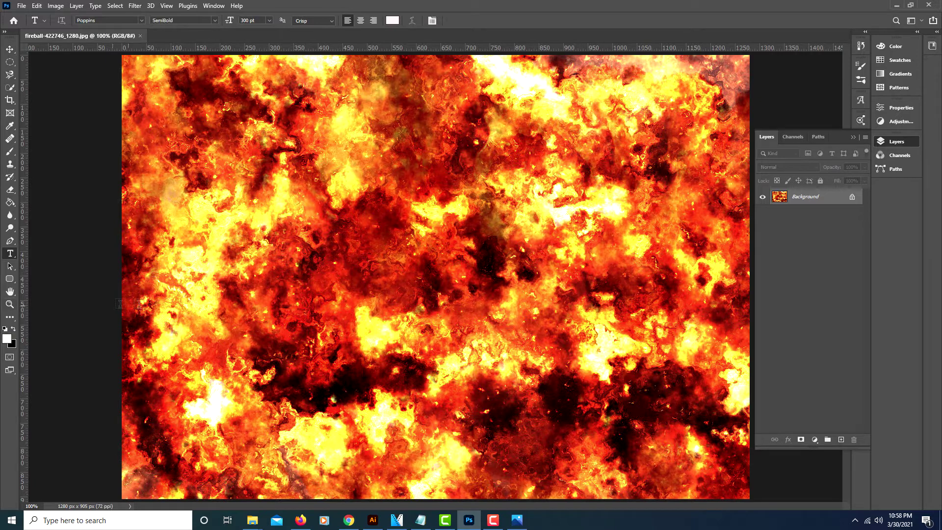
right_click(13, 258)
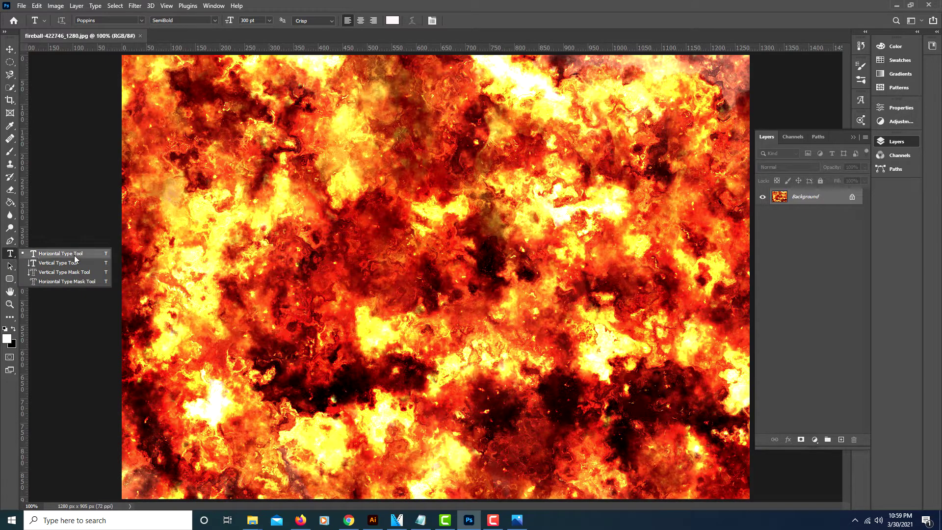
click(270, 250)
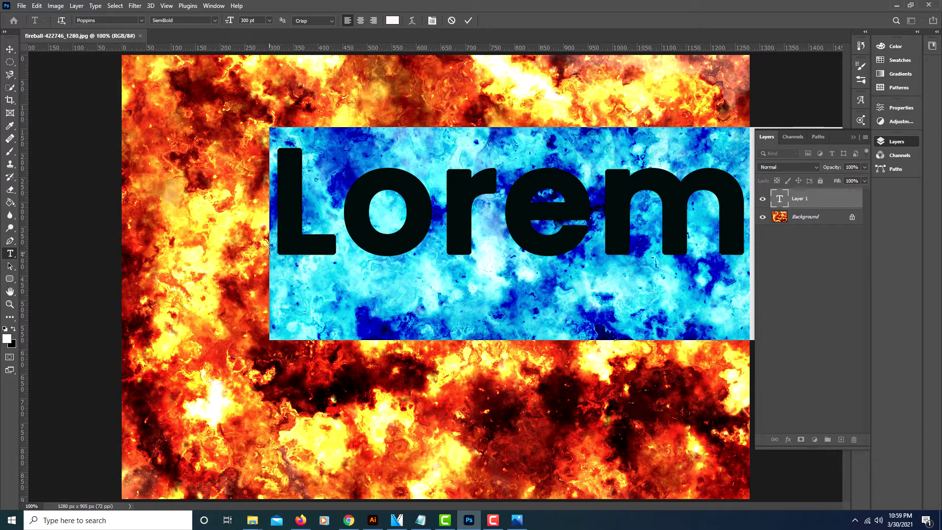
text(T)
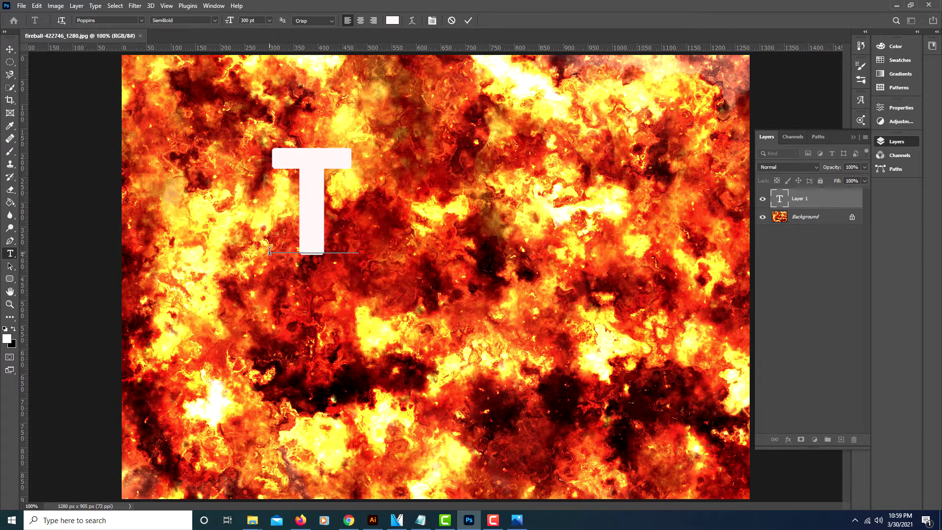
text(EXT)
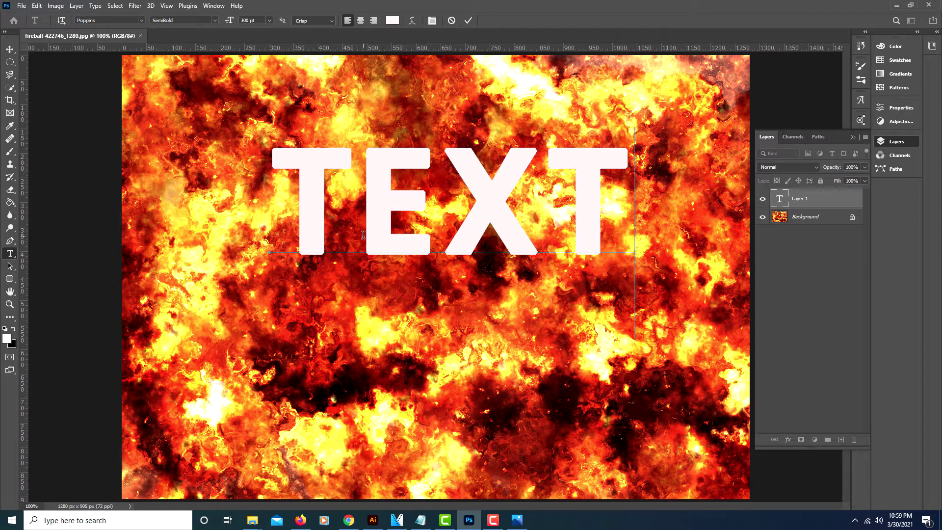
click(10, 49)
Step: Resize the TEXT type to 500 pt and move it to span the fire image's width
drag(477, 217, 469, 278)
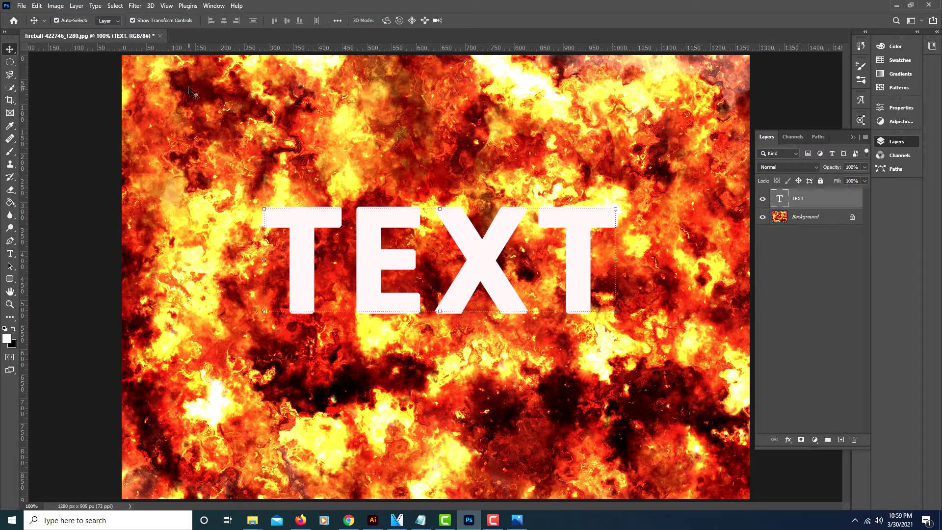
click(10, 253)
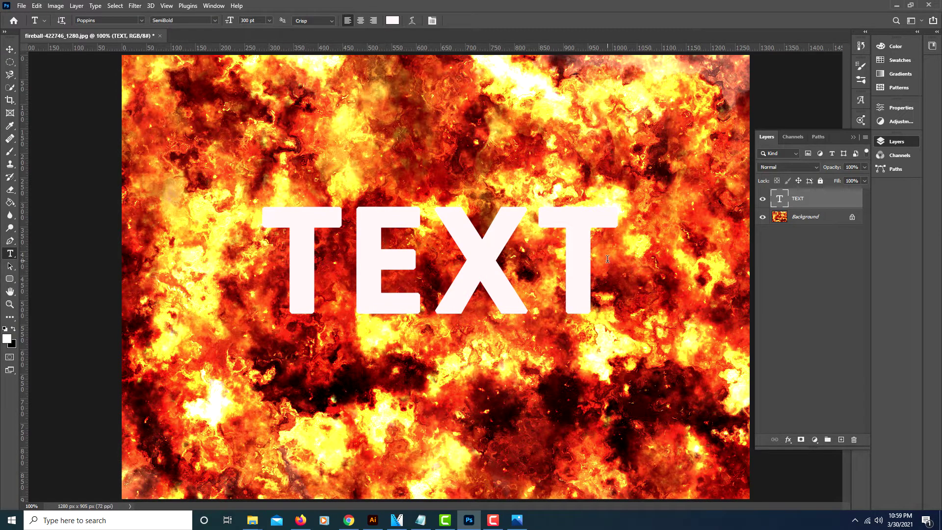
drag(621, 265, 293, 266)
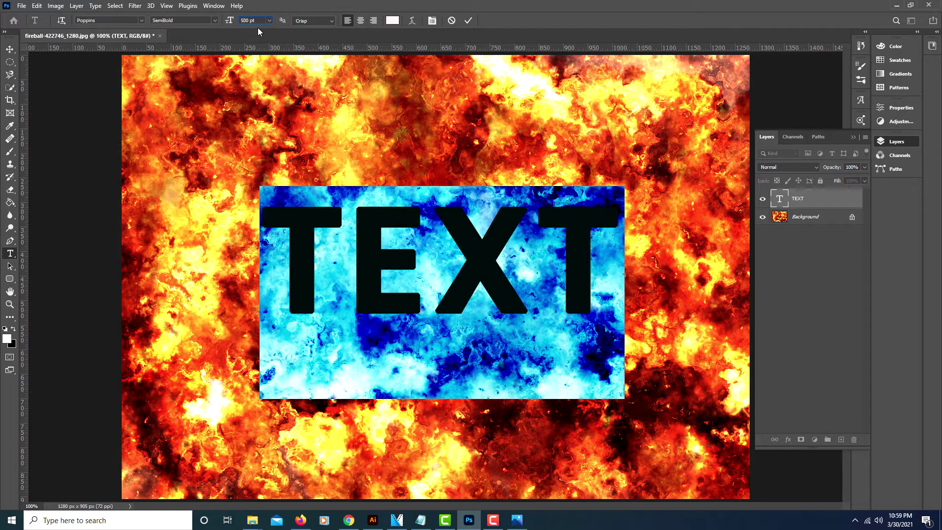
key(Return)
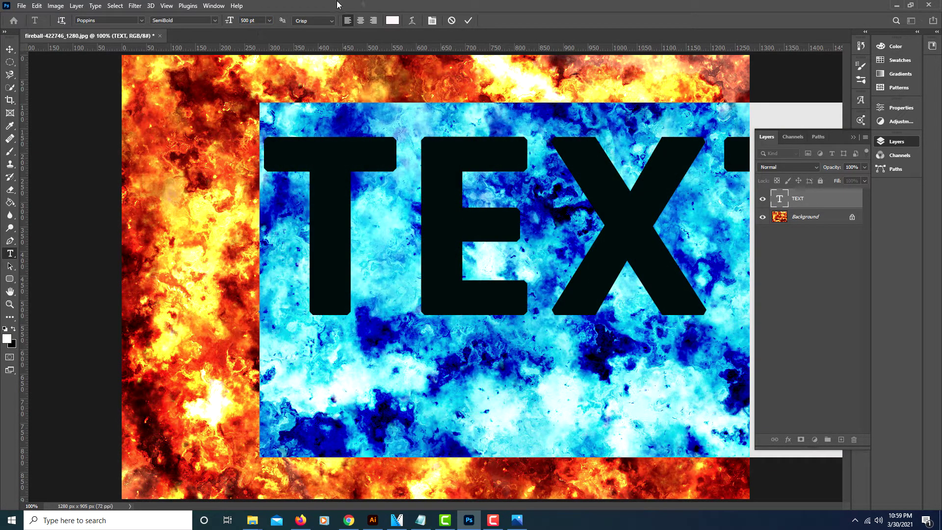
click(10, 49)
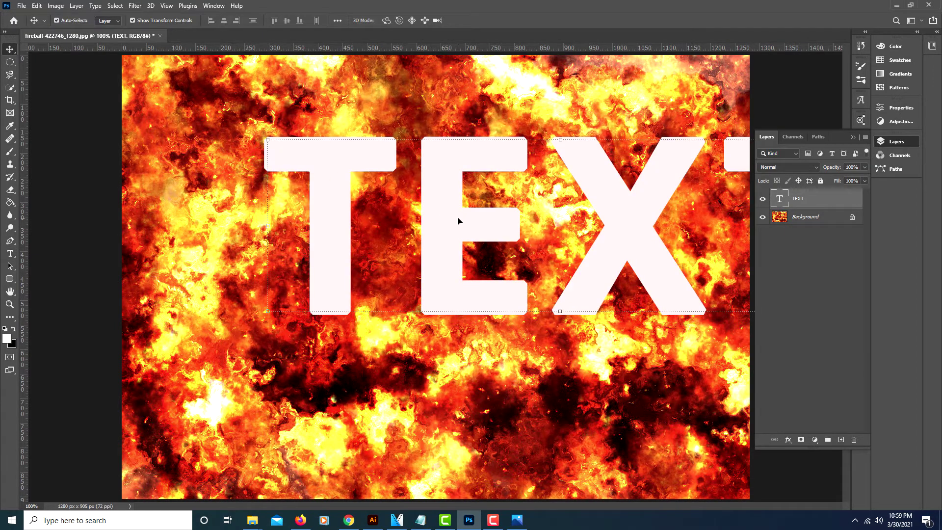
drag(458, 221, 332, 259)
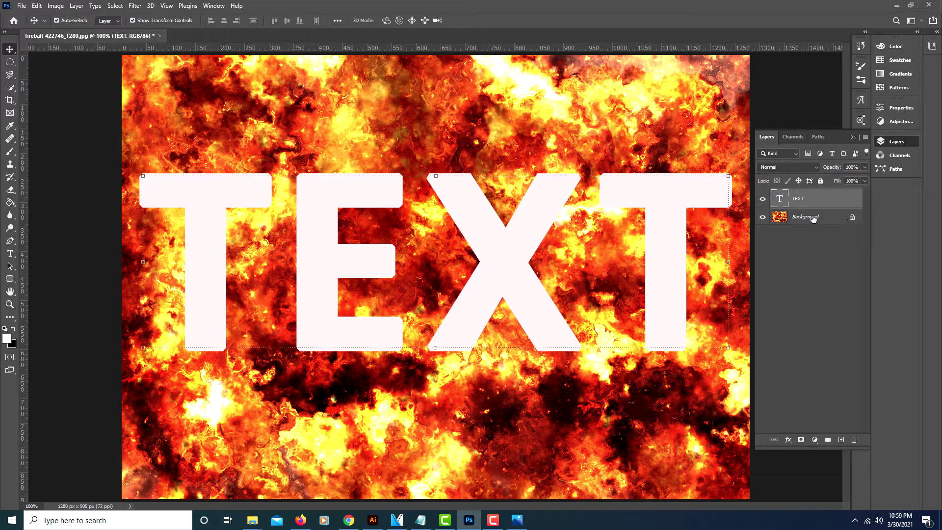
Step: Unlock the Background into Layer 0 and stack it above the TEXT layer
click(853, 137)
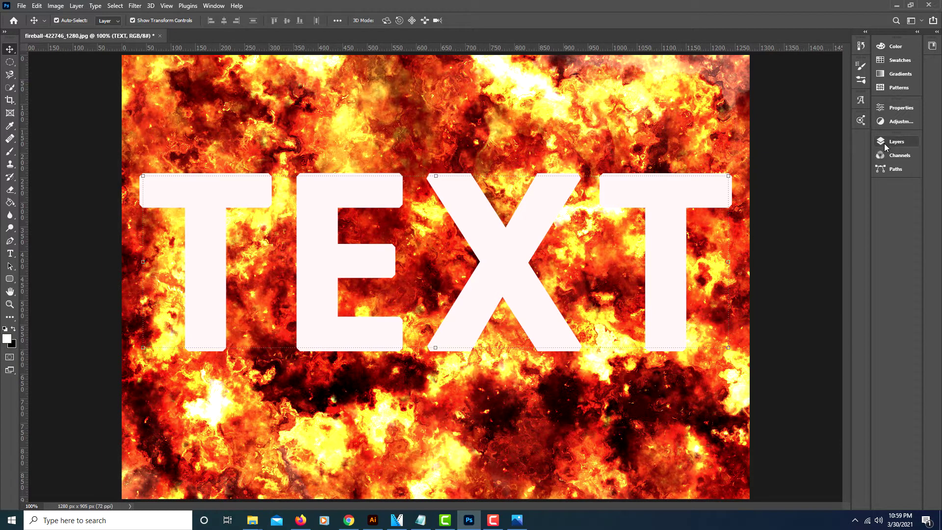
click(883, 142)
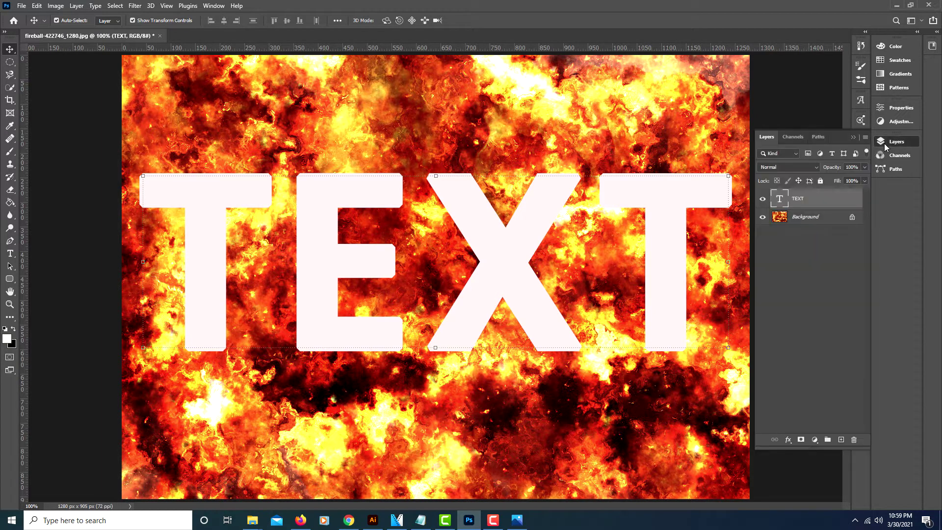
click(852, 218)
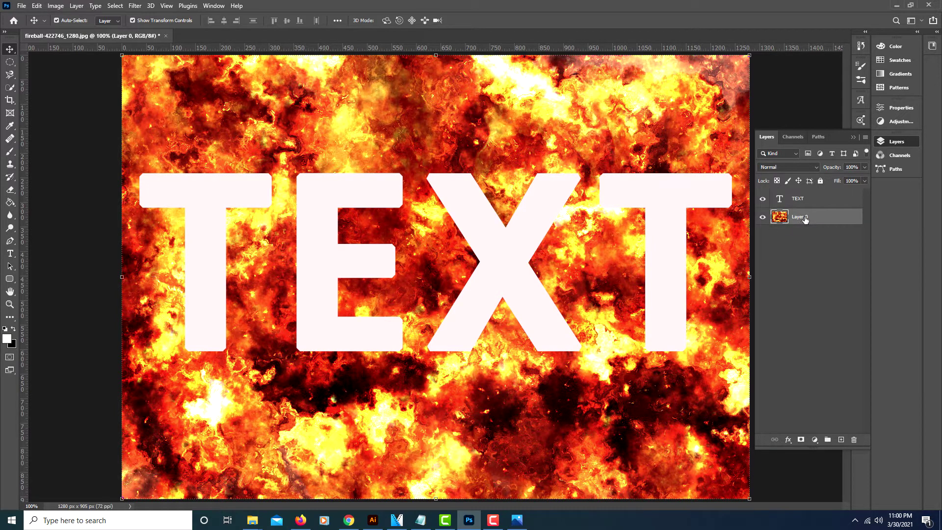
drag(805, 219, 810, 197)
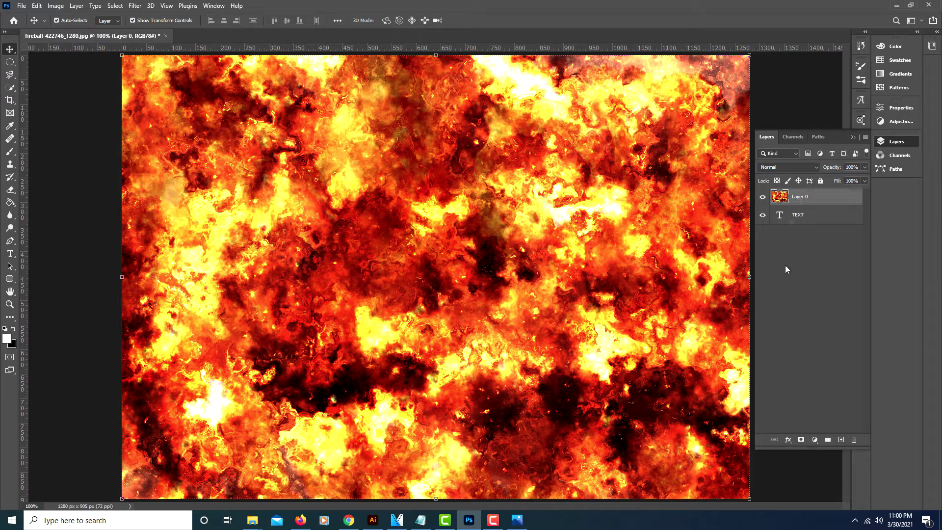
click(782, 287)
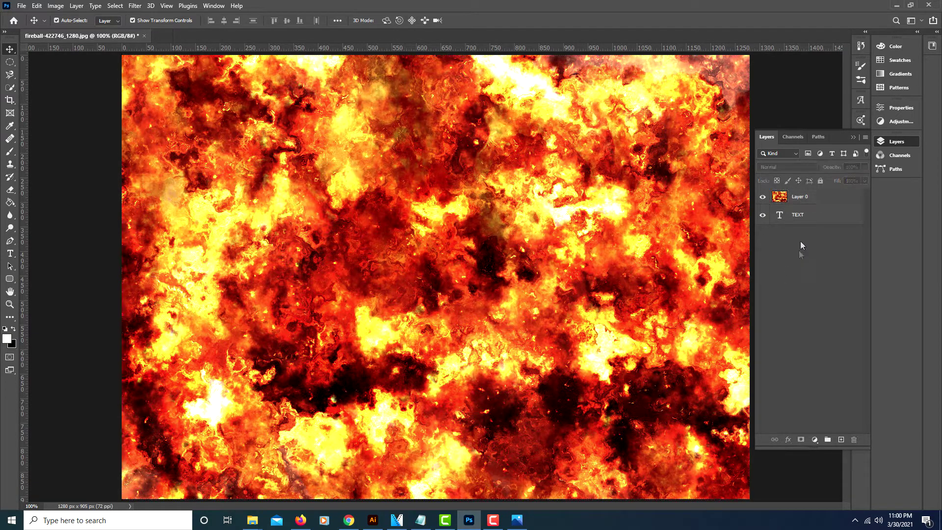
Step: Clip Layer 0 to the TEXT layer with Layer > Create Clipping Mask
click(798, 198)
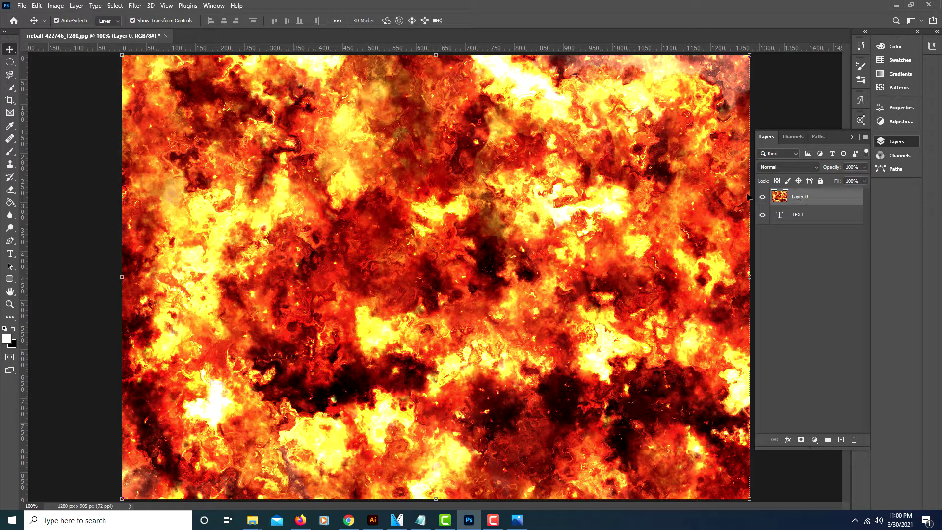
click(76, 6)
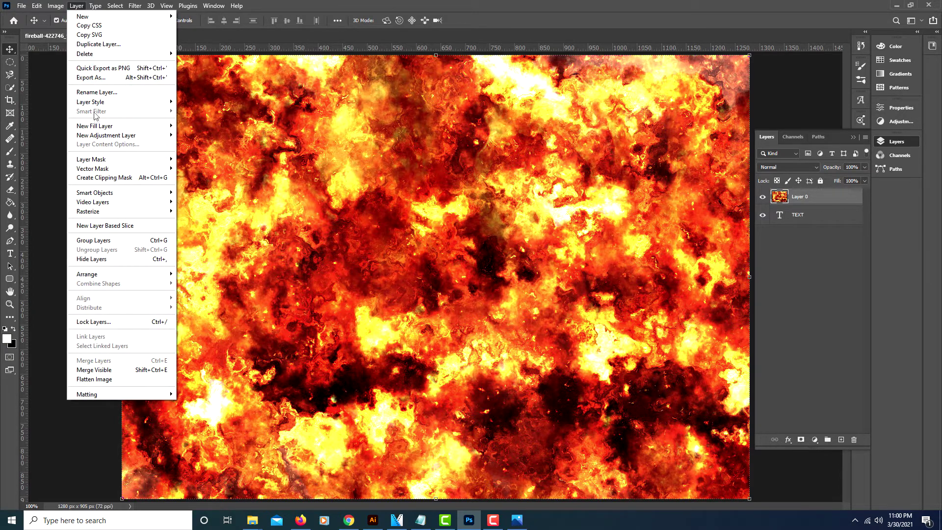
click(99, 179)
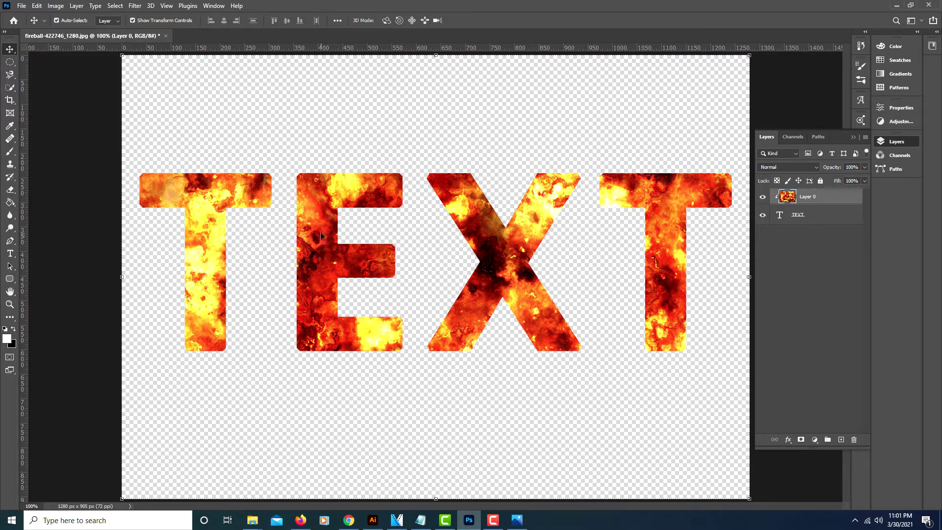
Step: Nudge the clipped fire image within the TEXT letters to change which flames show
drag(321, 240, 332, 226)
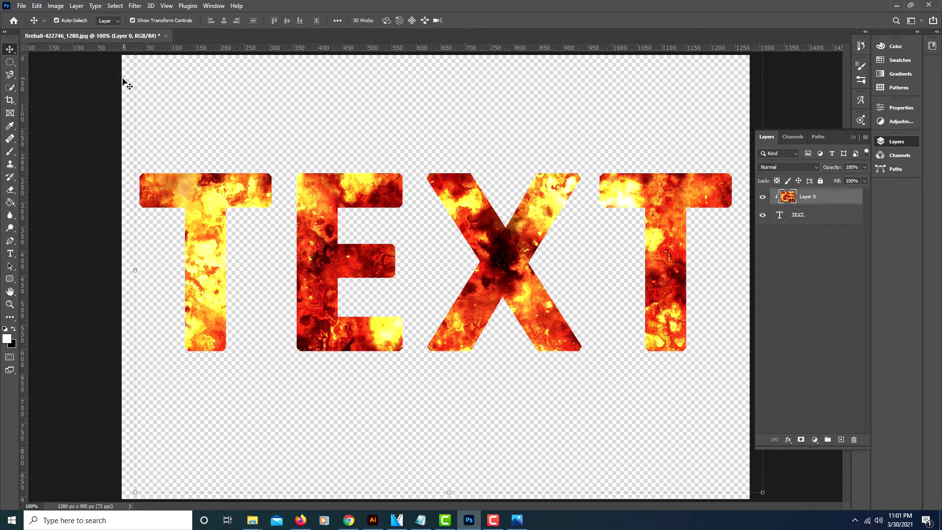
click(76, 6)
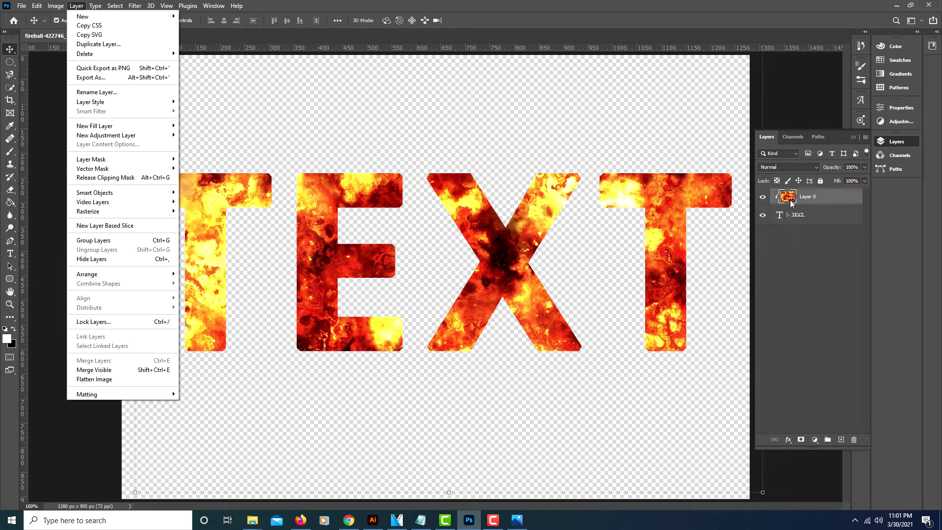
Step: Merge the visible text and fire into Layer 0 and shift it slightly lower
click(102, 372)
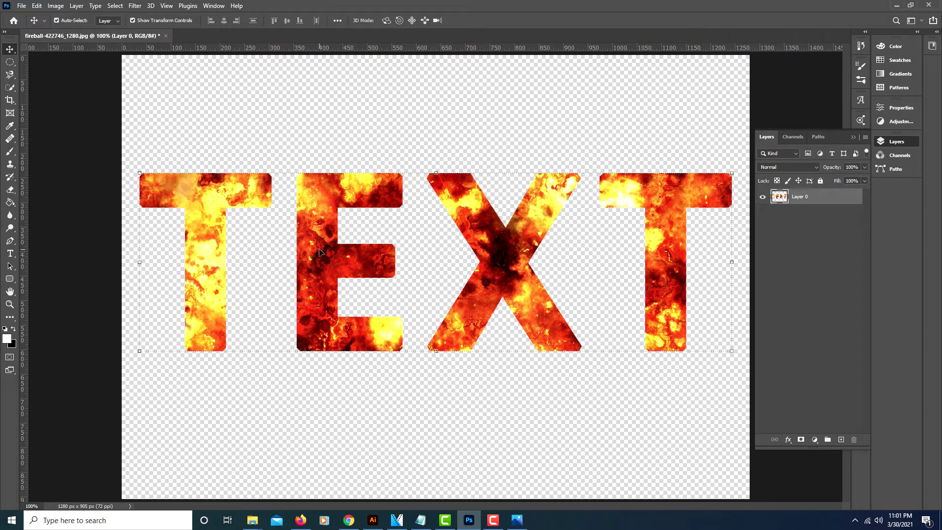
mouse_move(320, 252)
mouse_down()
mouse_move(355, 222)
mouse_move(319, 244)
mouse_move(321, 256)
mouse_up()
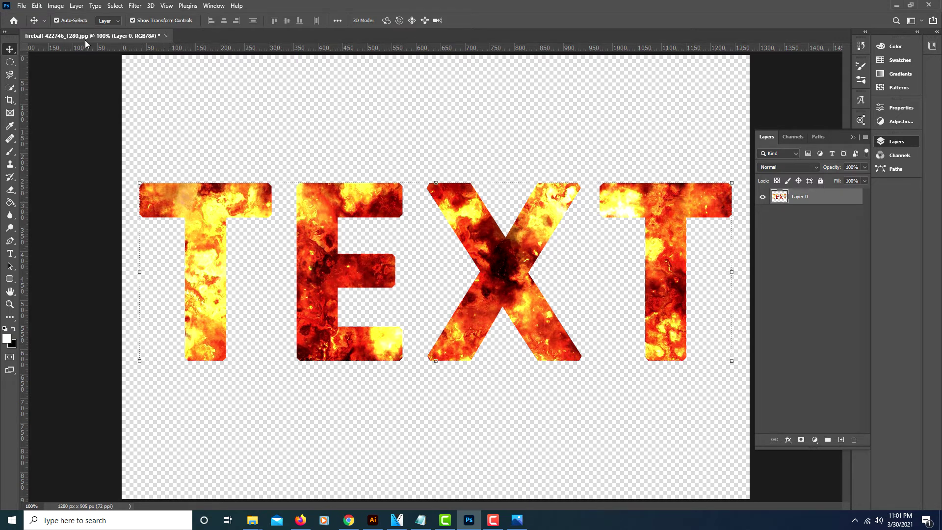
Step: Export via Save for Web as transparent PNG-24, replacing fireball-422746_1280.png
click(22, 7)
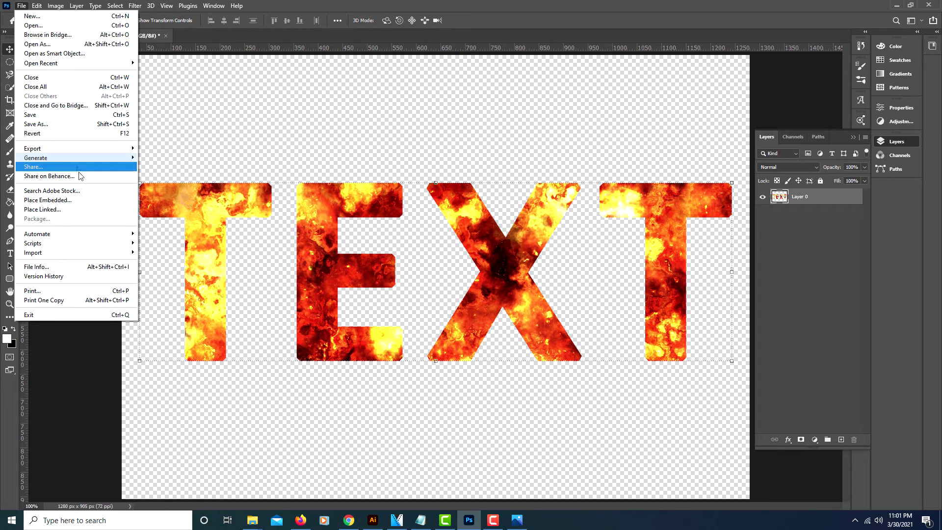
mouse_move(98, 152)
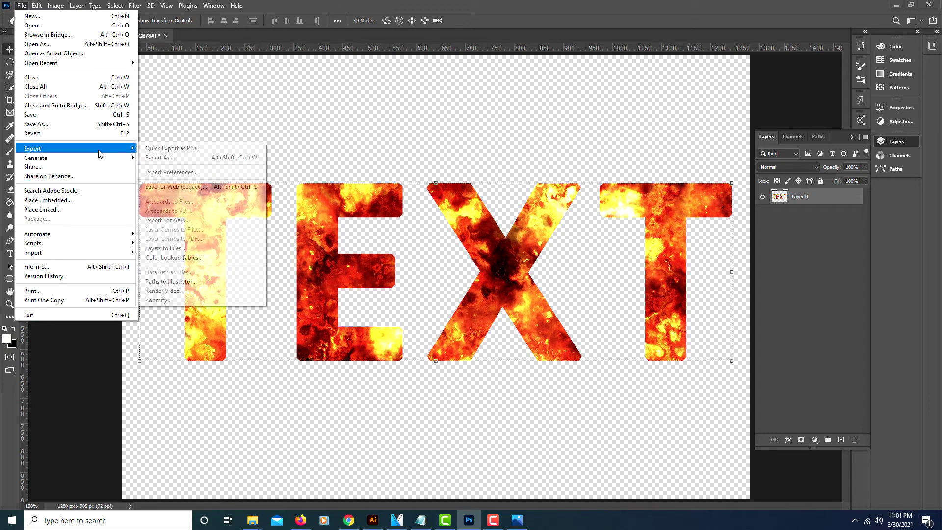
click(173, 187)
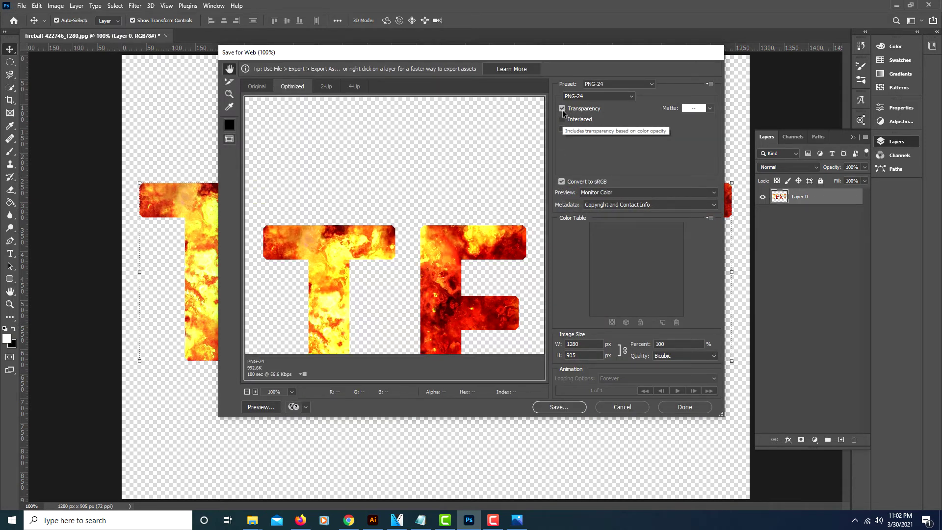
click(559, 406)
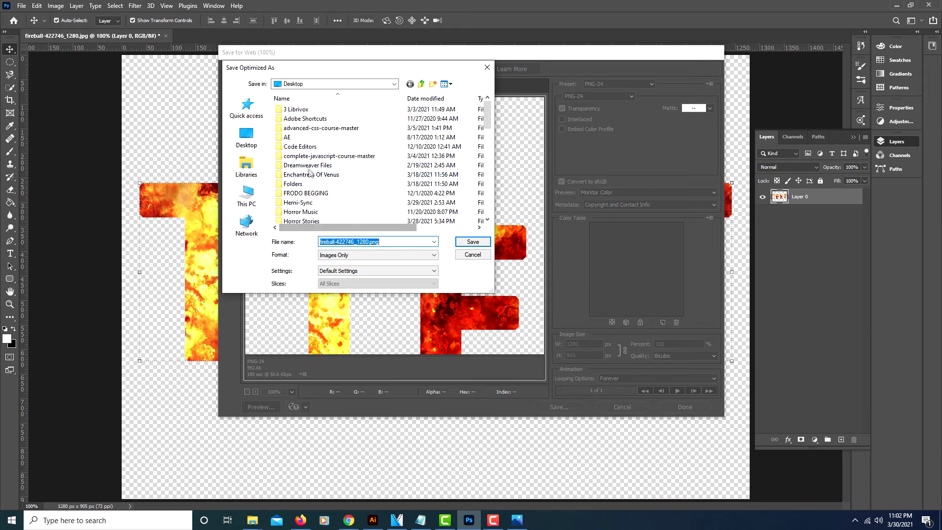
click(473, 244)
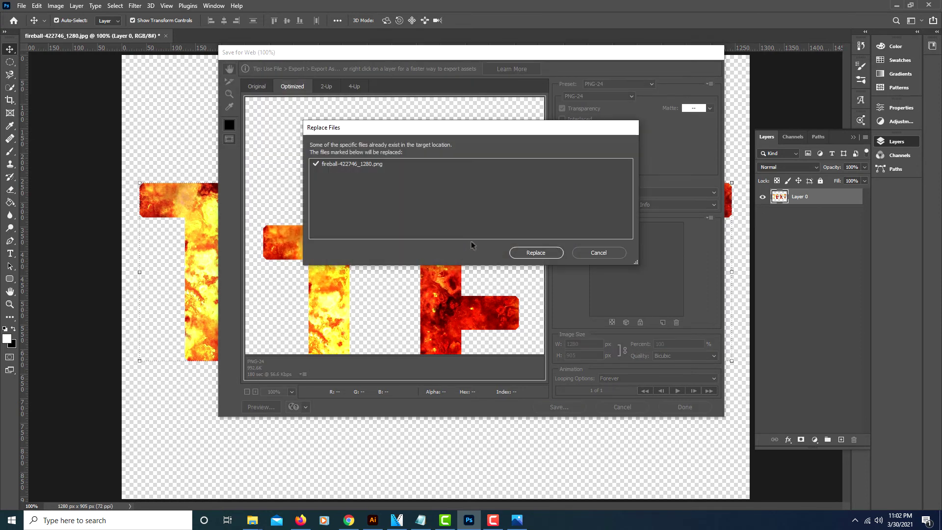
click(534, 253)
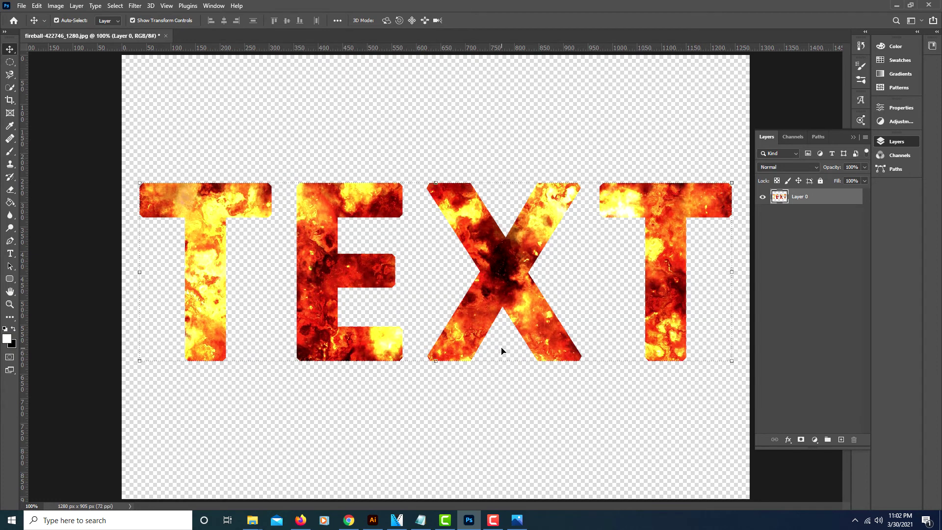